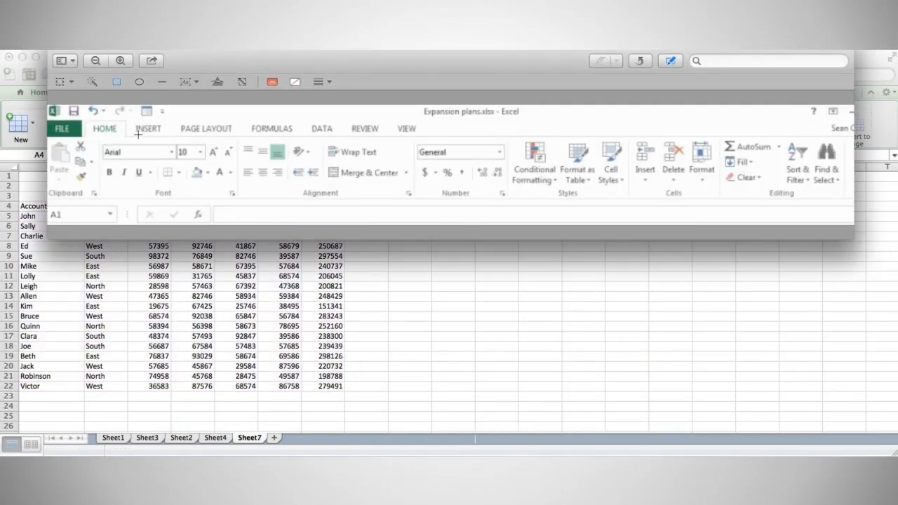
Step: Outline the Home tab and the Format as Table feature in the Windows Excel reference screenshot
{"action": "left_click_drag", "start_coordinate": [84, 118], "coordinate": [127, 136]}
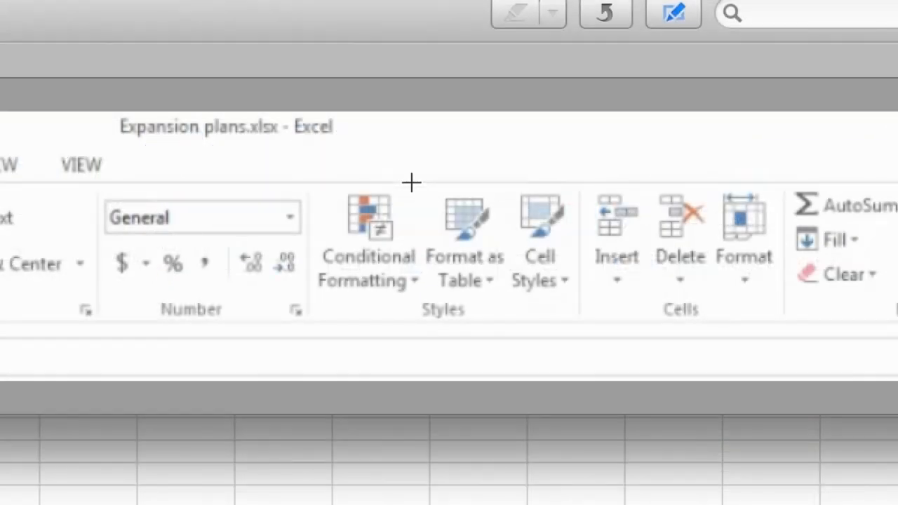
{"action": "mouse_move", "coordinate": [412, 182]}
{"action": "left_mouse_down"}
{"action": "mouse_move", "coordinate": [513, 309]}
{"action": "mouse_move", "coordinate": [513, 341]}
{"action": "mouse_move", "coordinate": [512, 328]}
{"action": "left_mouse_up"}
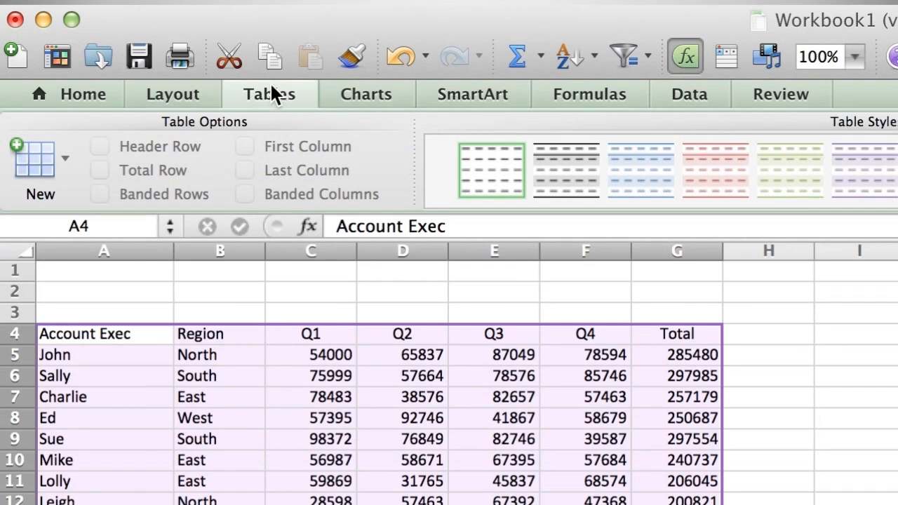
Step: Insert a table with headers over the Account Exec sales data in A4:G22
{"action": "left_click", "coordinate": [64, 159]}
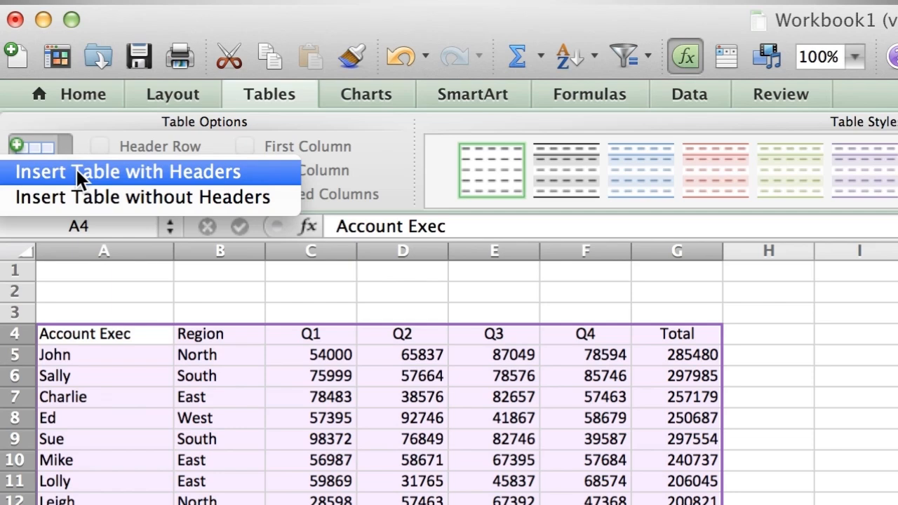
{"action": "left_click", "coordinate": [77, 175]}
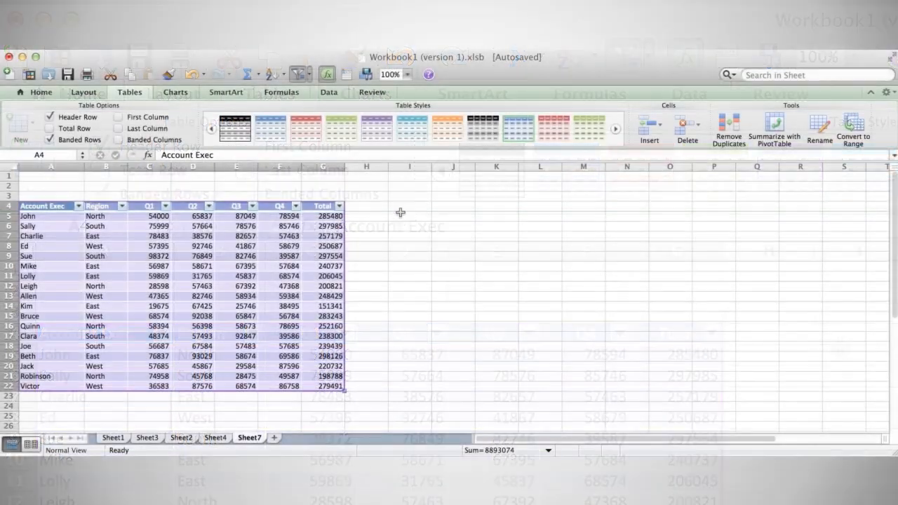
Step: Apply Table Style Light 6 to the Account Exec sales table
{"action": "left_click", "coordinate": [413, 152]}
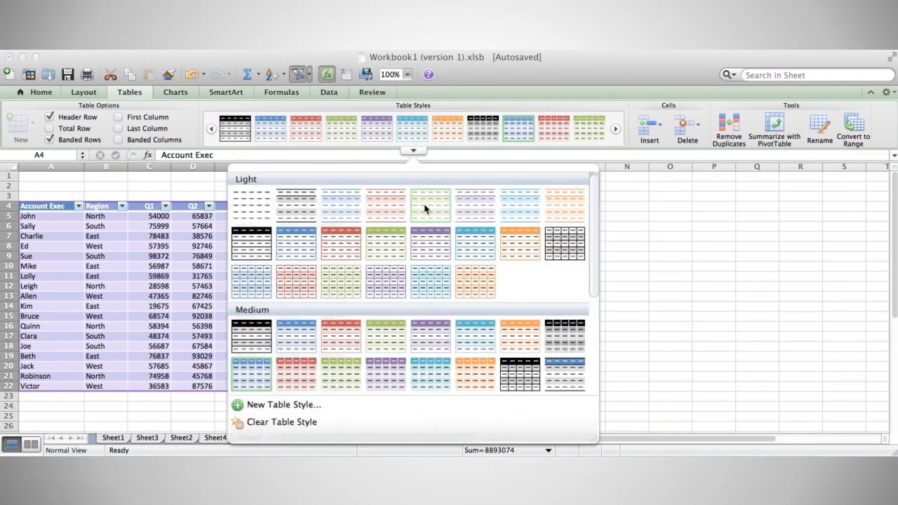
{"action": "left_click", "coordinate": [523, 215]}
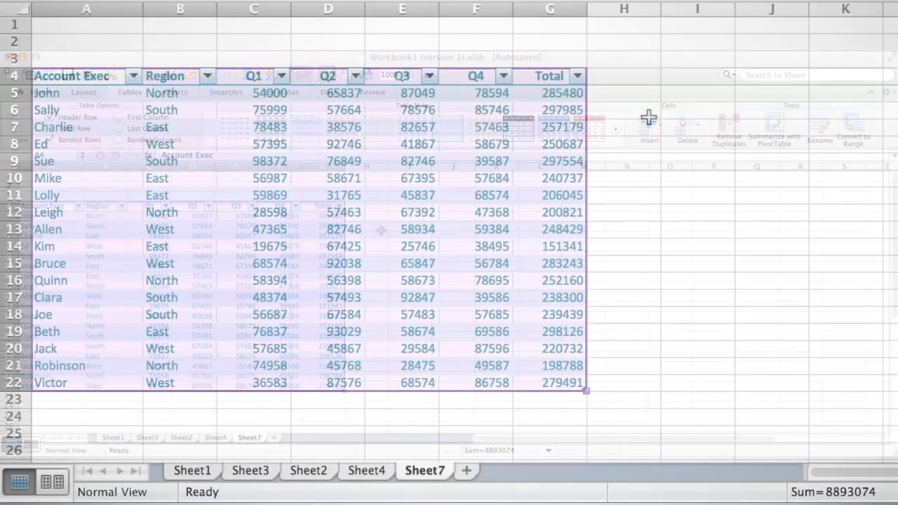
Step: Deselect the table via cell H6, then bring up the Region column's filter options
{"action": "left_click", "coordinate": [381, 230]}
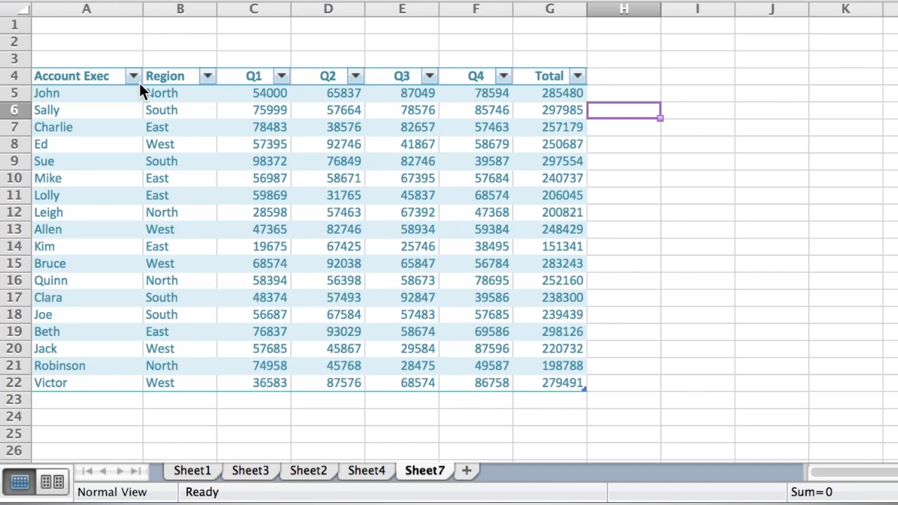
{"action": "left_click", "coordinate": [207, 77]}
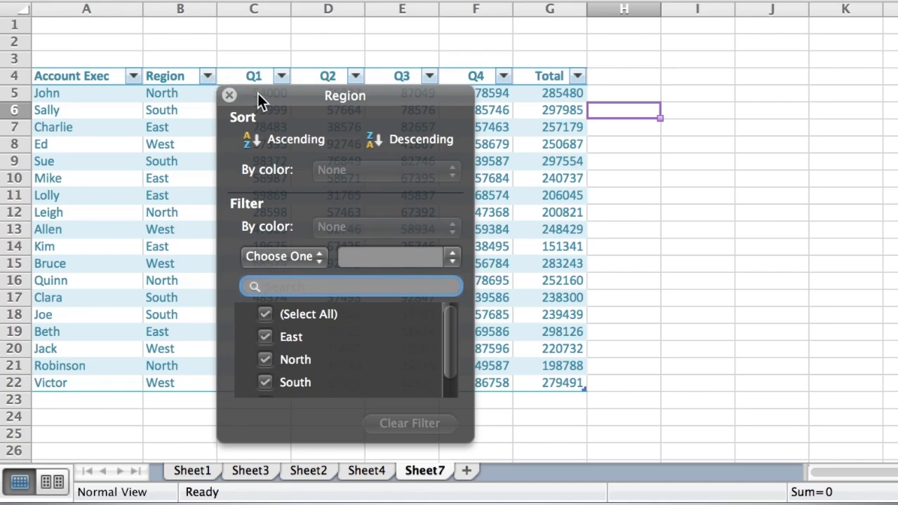
Step: Move the Region panel aside and sort Region ascending, after briefly trying descending
{"action": "left_click_drag", "start_coordinate": [259, 95], "coordinate": [668, 32]}
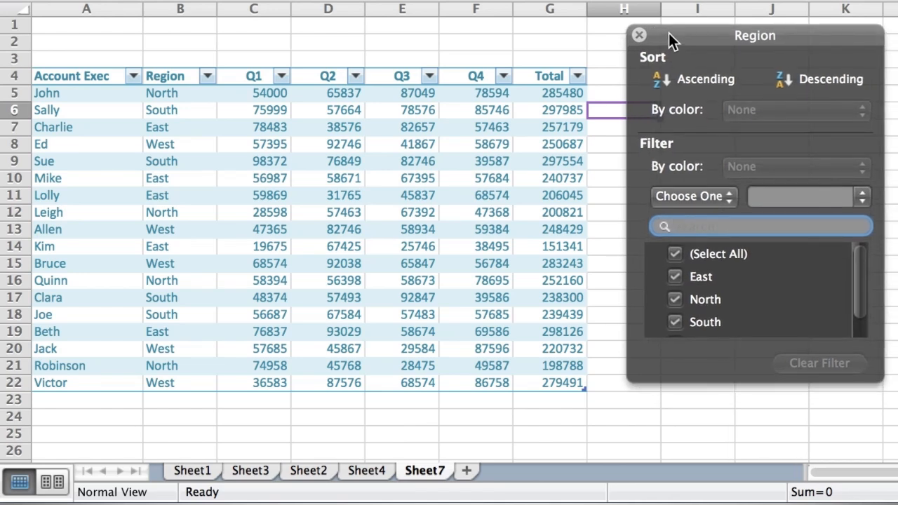
{"action": "left_click", "coordinate": [696, 83]}
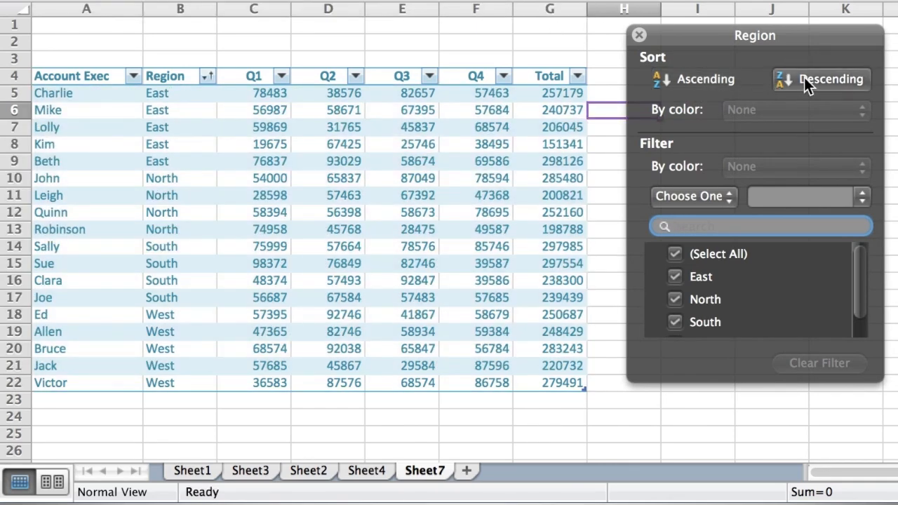
{"action": "left_click", "coordinate": [804, 77]}
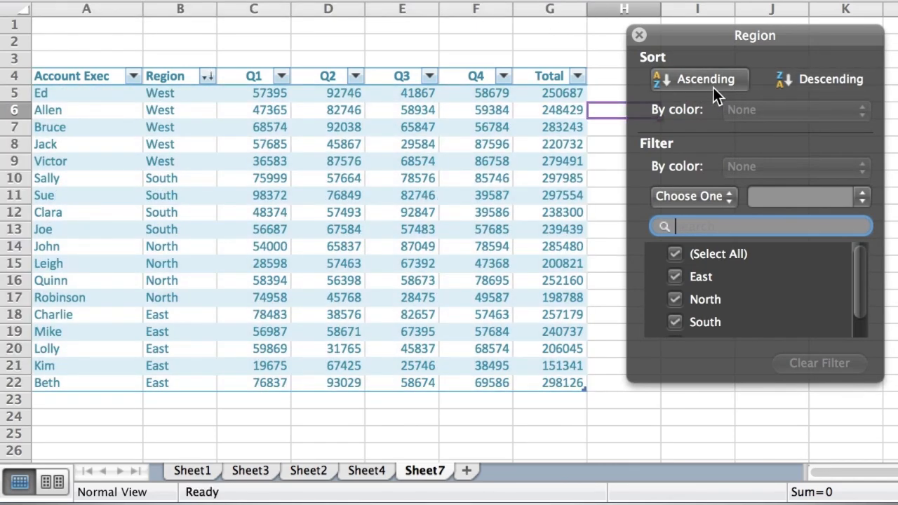
{"action": "left_click", "coordinate": [712, 87]}
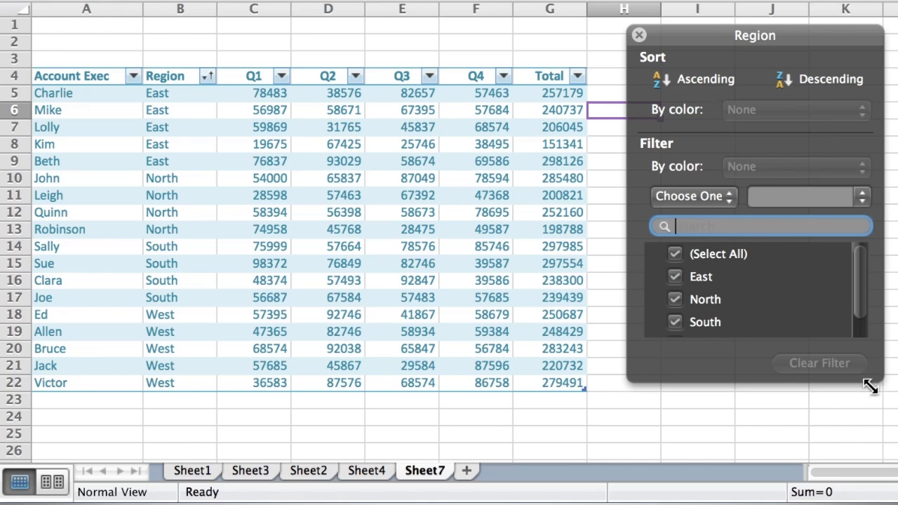
{"action": "left_click_drag", "start_coordinate": [875, 378], "coordinate": [889, 451]}
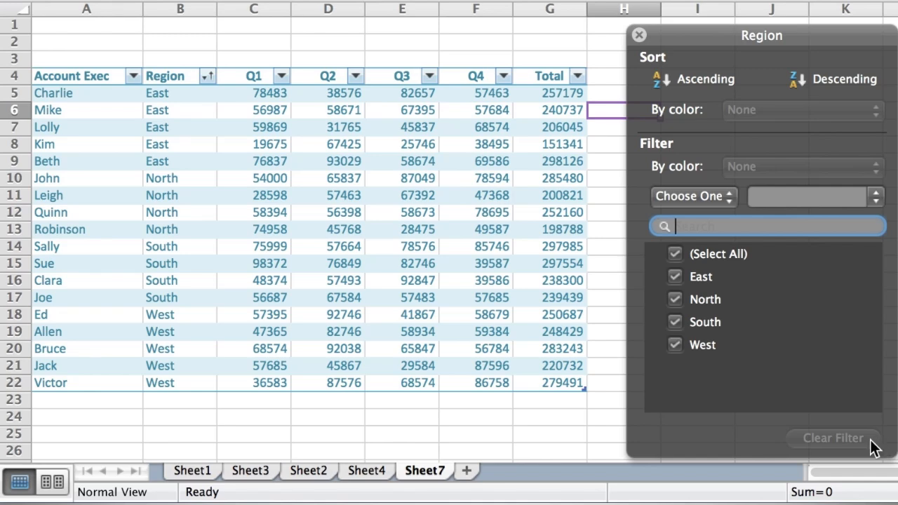
{"action": "left_click", "coordinate": [675, 280]}
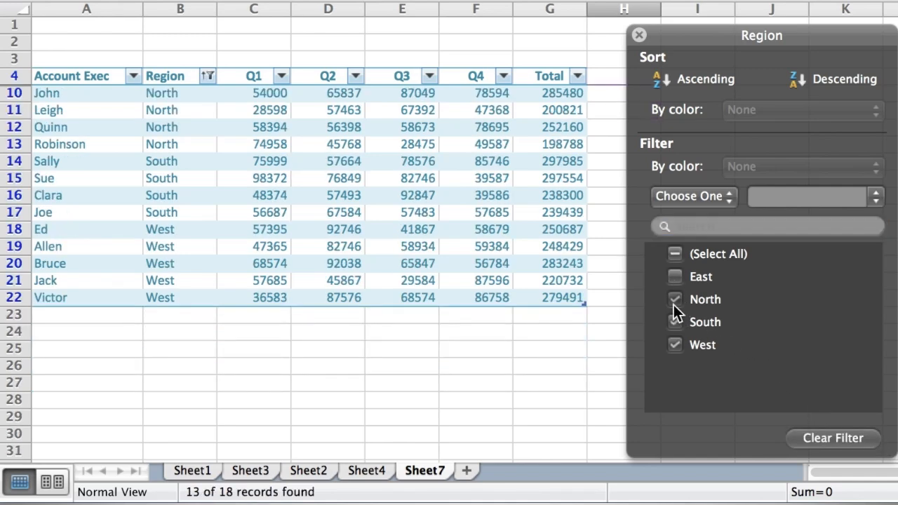
{"action": "left_click", "coordinate": [674, 301]}
{"action": "left_click", "coordinate": [675, 322]}
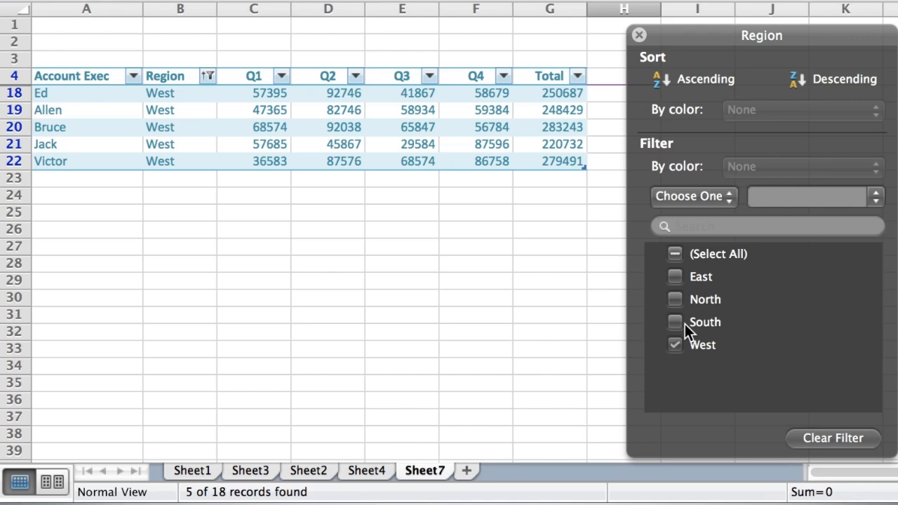
{"action": "left_click", "coordinate": [675, 279]}
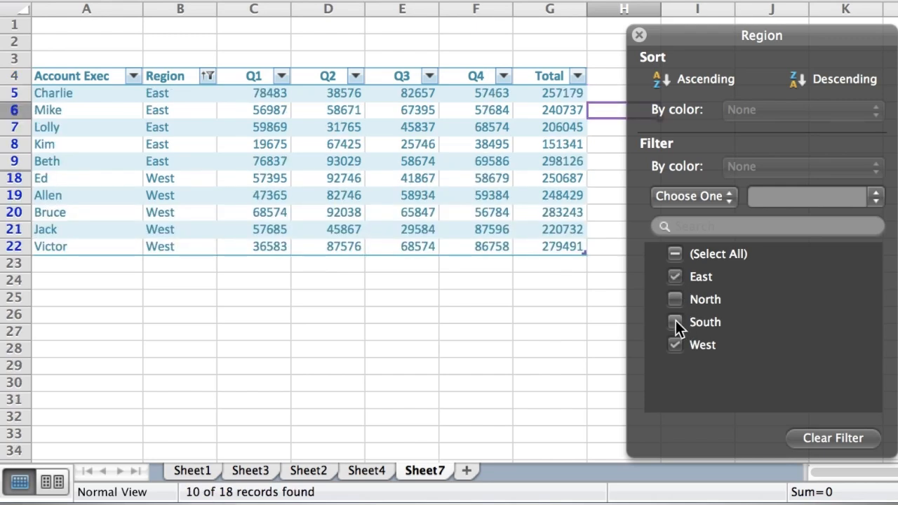
{"action": "left_click", "coordinate": [676, 321]}
{"action": "left_click", "coordinate": [675, 344]}
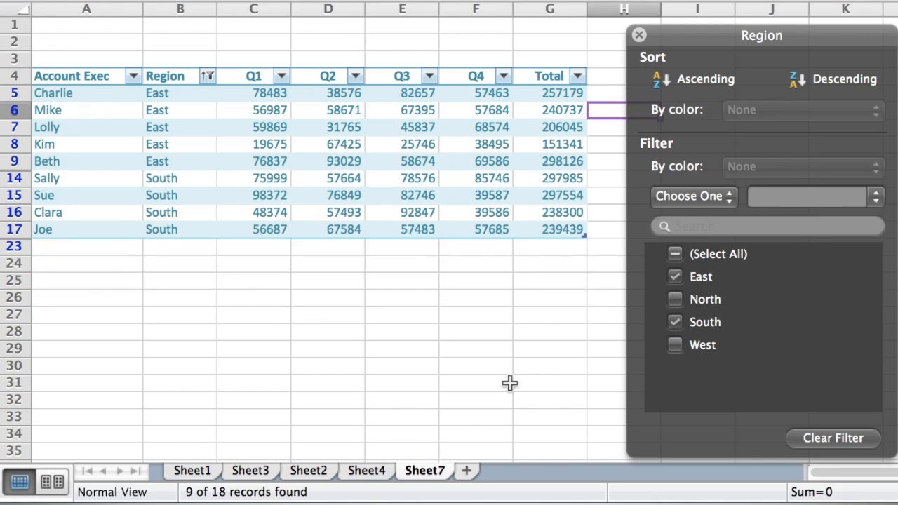
{"action": "left_click", "coordinate": [675, 302]}
{"action": "left_click", "coordinate": [675, 345]}
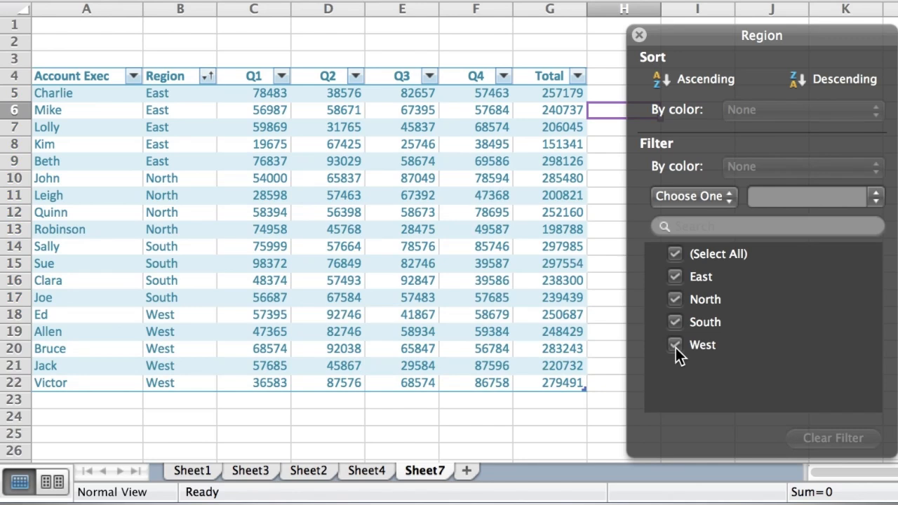
{"action": "left_click", "coordinate": [675, 345]}
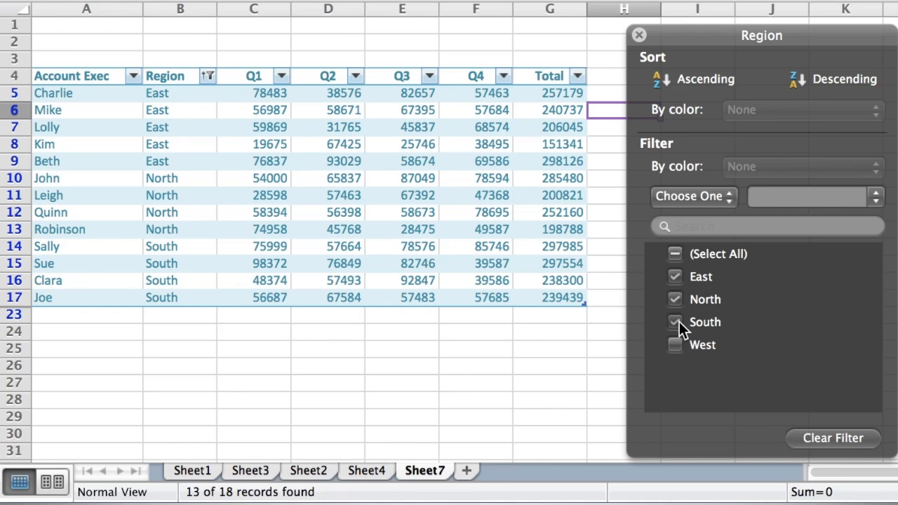
{"action": "left_click", "coordinate": [675, 322]}
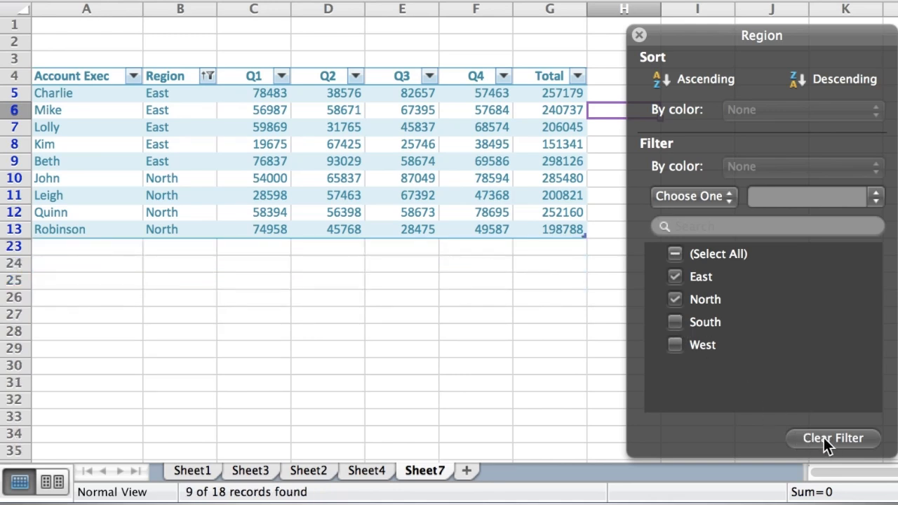
{"action": "left_click", "coordinate": [824, 437]}
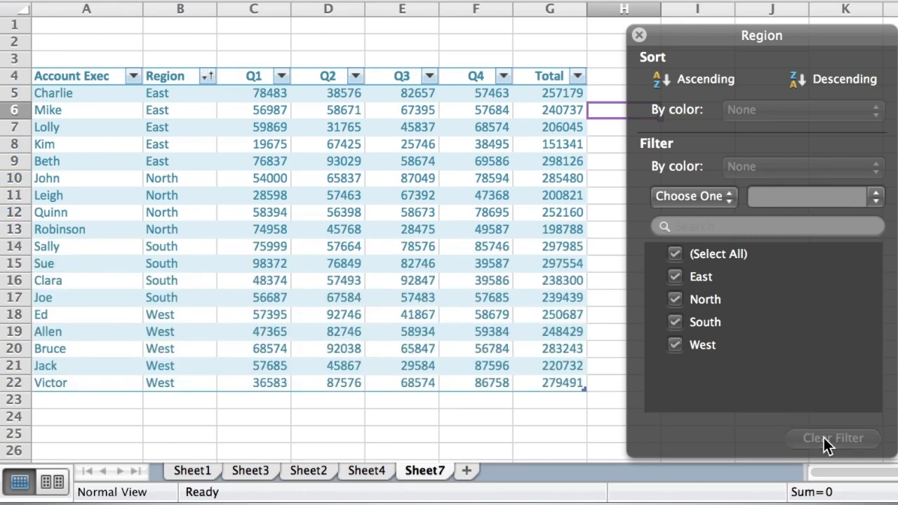
Step: Close the Region options and bring up an enlarged Total column filter panel
{"action": "left_click", "coordinate": [638, 36]}
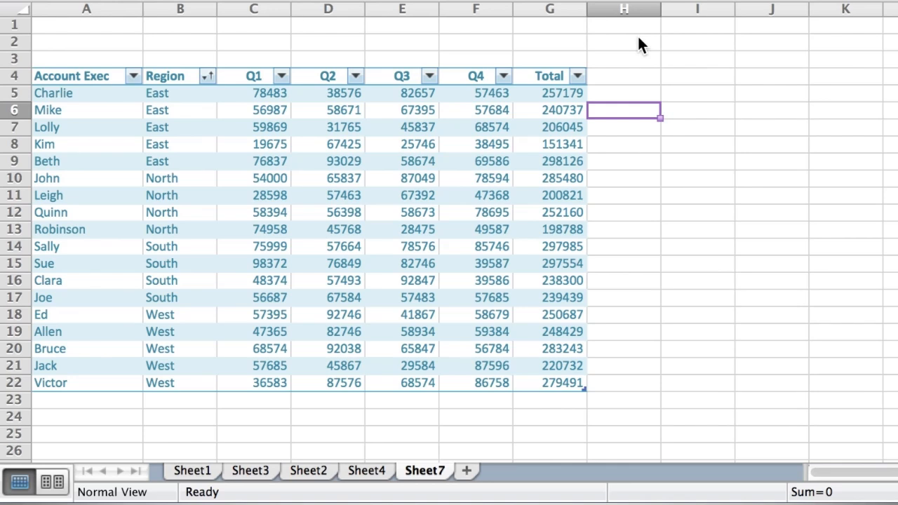
{"action": "left_click", "coordinate": [577, 78]}
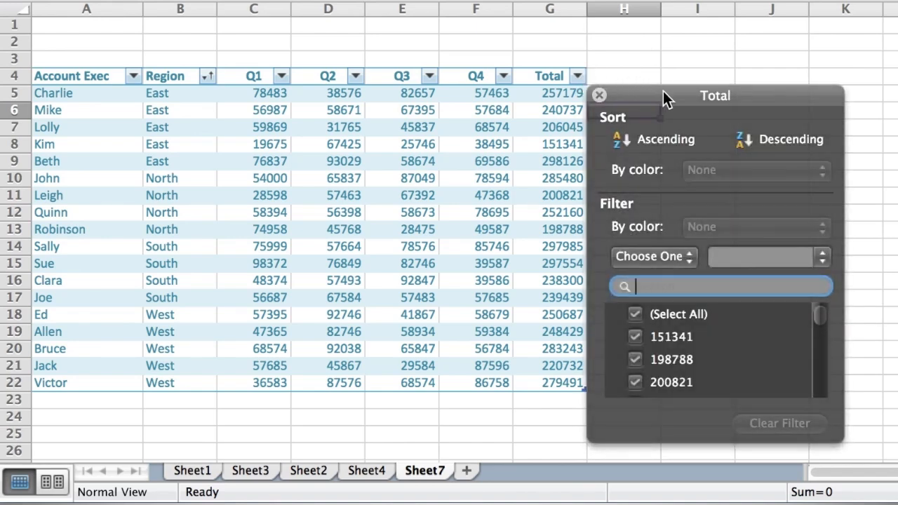
{"action": "left_click_drag", "start_coordinate": [668, 100], "coordinate": [704, 34]}
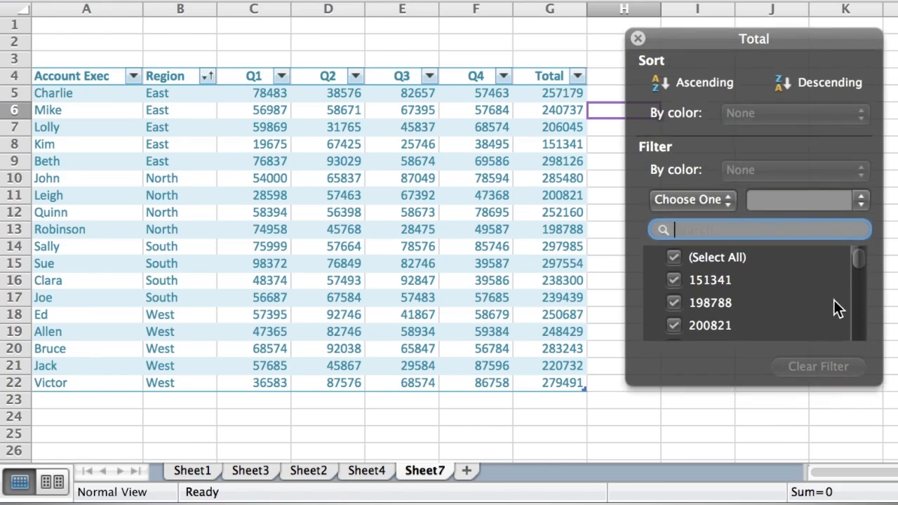
{"action": "left_click_drag", "start_coordinate": [878, 385], "coordinate": [892, 451]}
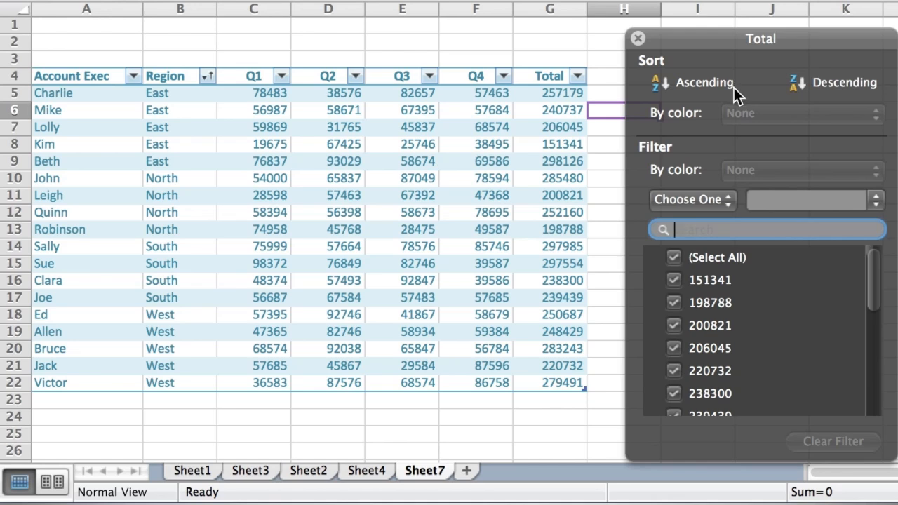
Step: Filter Total to values greater than 290000, leaving 3 of 18 records
{"action": "left_click", "coordinate": [727, 202]}
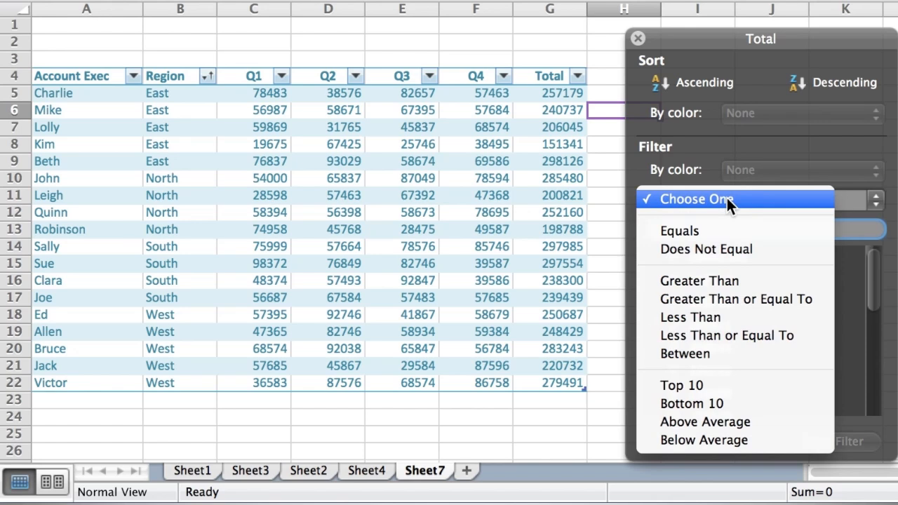
{"action": "left_click", "coordinate": [731, 281]}
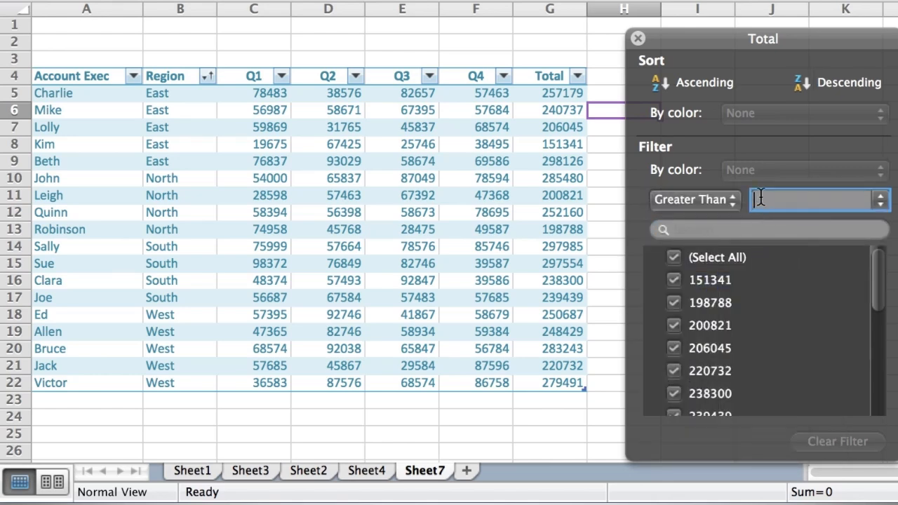
{"action": "type", "text": "20"}
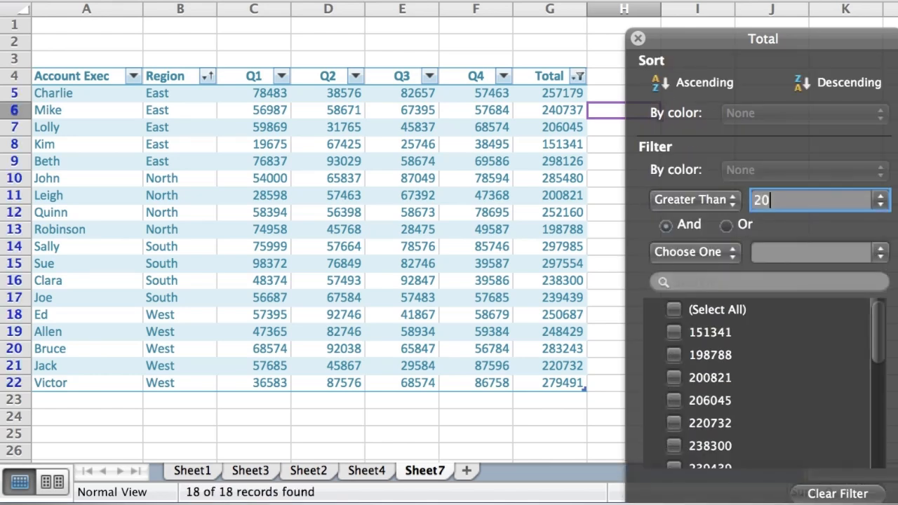
{"action": "type", "text": "0000"}
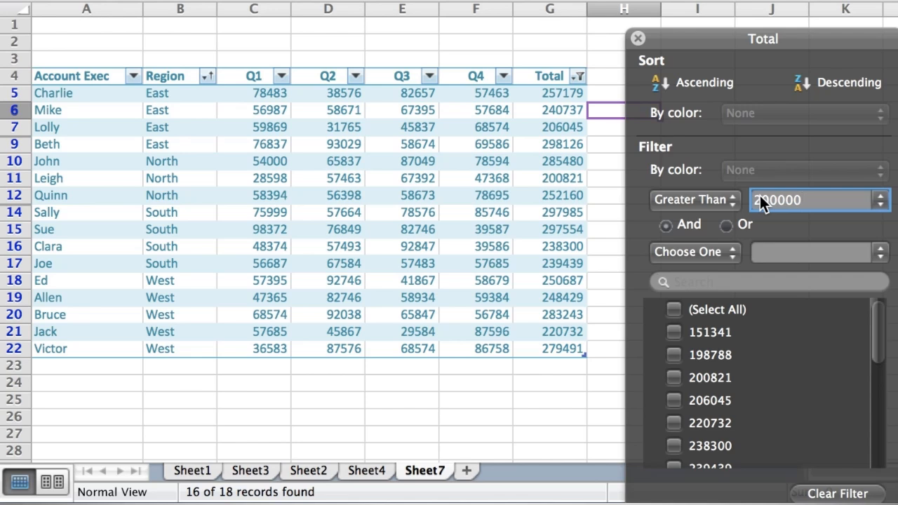
{"action": "key", "text": "BackSpace"}
{"action": "key", "text": "BackSpace"}
{"action": "key", "text": "BackSpace"}
{"action": "key", "text": "BackSpace"}
{"action": "key", "text": "BackSpace"}
{"action": "type", "text": "50"}
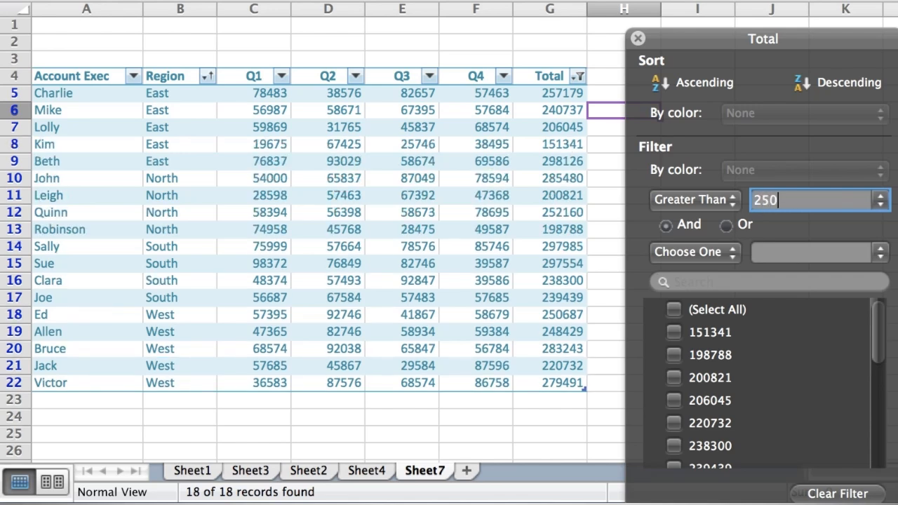
{"action": "type", "text": "000"}
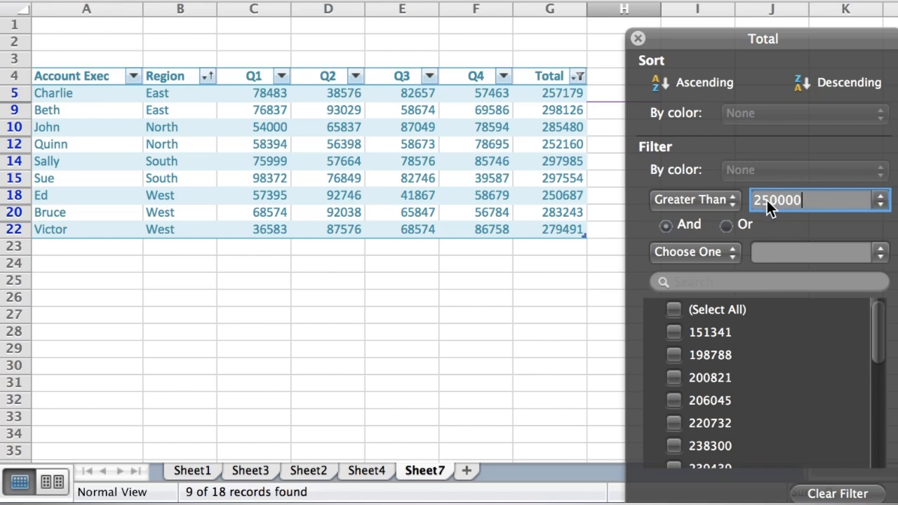
{"action": "left_click", "coordinate": [778, 200]}
{"action": "key", "text": "BackSpace"}
{"action": "key", "text": "BackSpace"}
{"action": "type", "text": "75"}
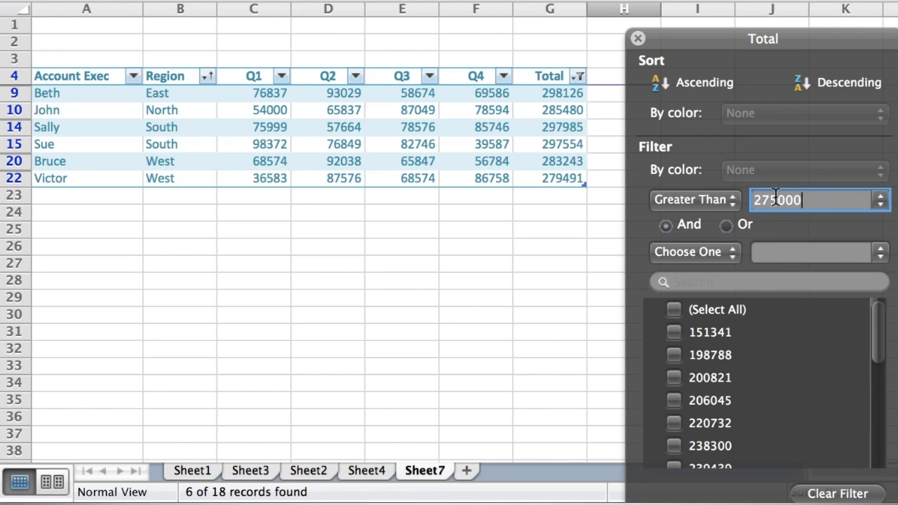
{"action": "left_click", "coordinate": [776, 197]}
{"action": "key", "text": "BackSpace"}
{"action": "key", "text": "BackSpace"}
{"action": "type", "text": "90"}
{"action": "key", "text": "Return"}
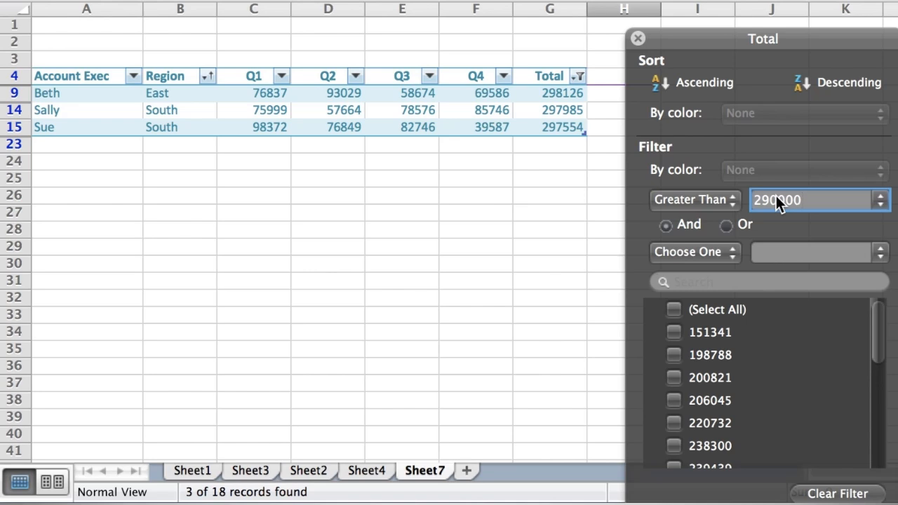
Step: Add an Or condition of Less Than 250000 to the Total filter
{"action": "left_click", "coordinate": [725, 226]}
{"action": "left_click", "coordinate": [734, 252]}
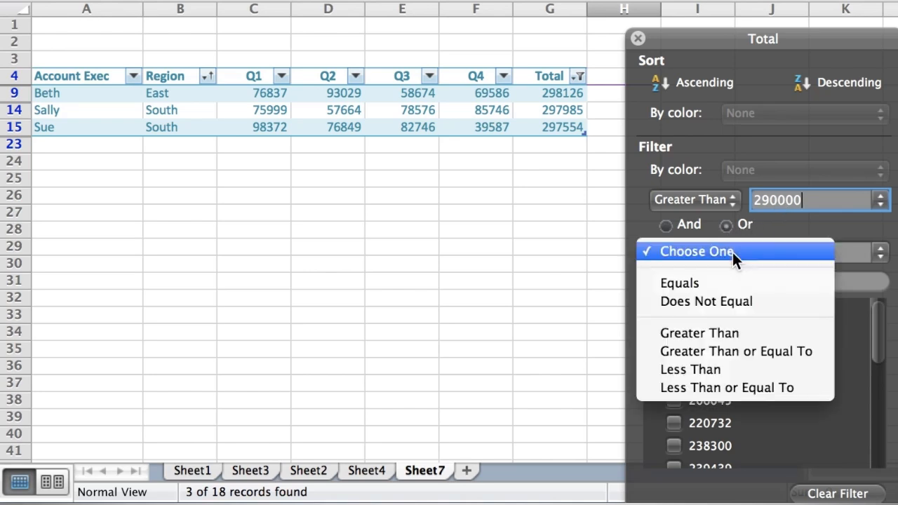
{"action": "left_click", "coordinate": [736, 371]}
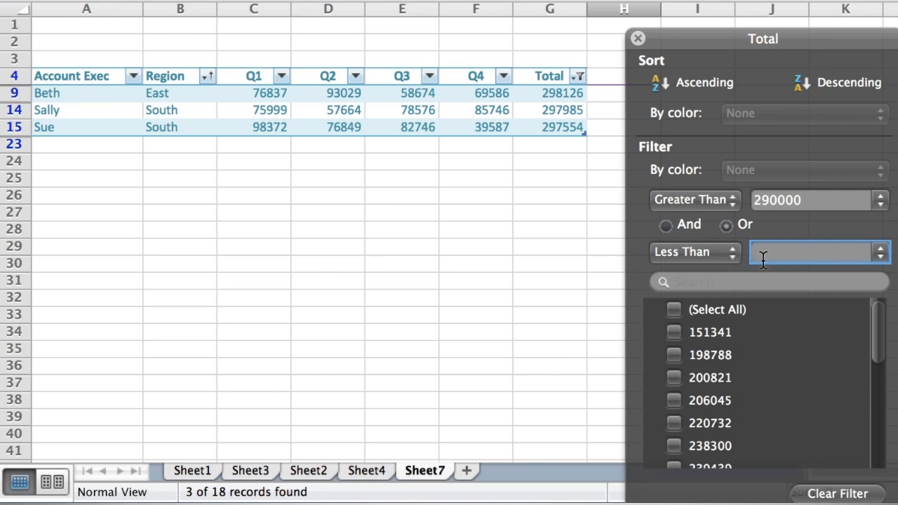
{"action": "type", "text": "175000"}
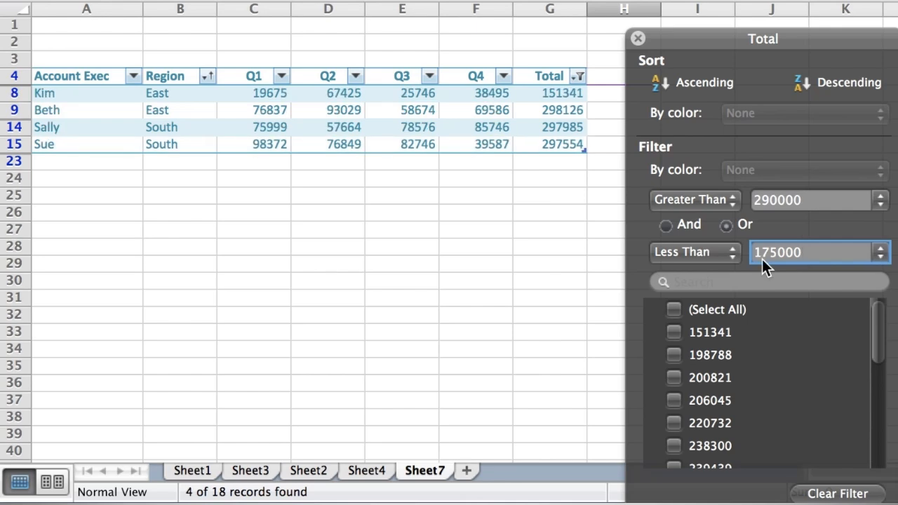
{"action": "key", "text": "BackSpace"}
{"action": "key", "text": "BackSpace"}
{"action": "key", "text": "BackSpace"}
{"action": "key", "text": "BackSpace"}
{"action": "key", "text": "BackSpace"}
{"action": "key", "text": "BackSpace"}
{"action": "type", "text": "250000"}
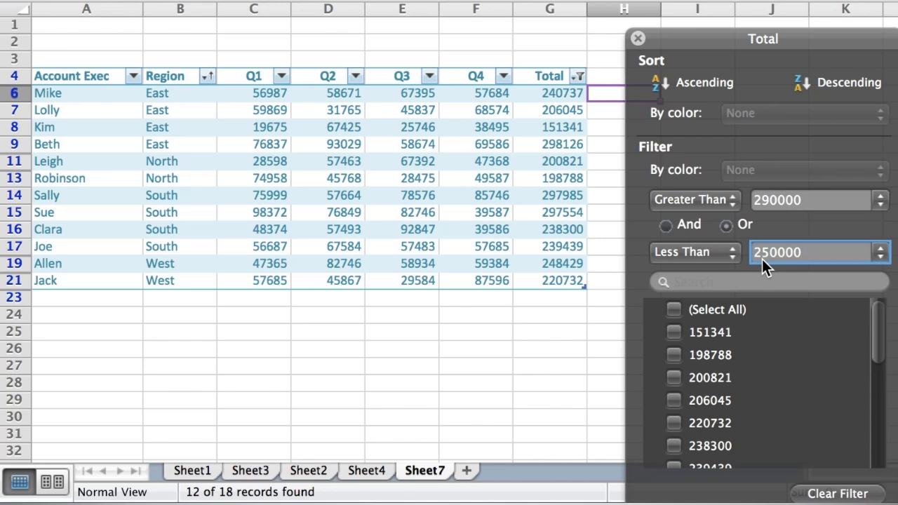
Step: Clear the Total filter and apply a Top 10 filter with the item count set to 5
{"action": "left_click", "coordinate": [848, 494]}
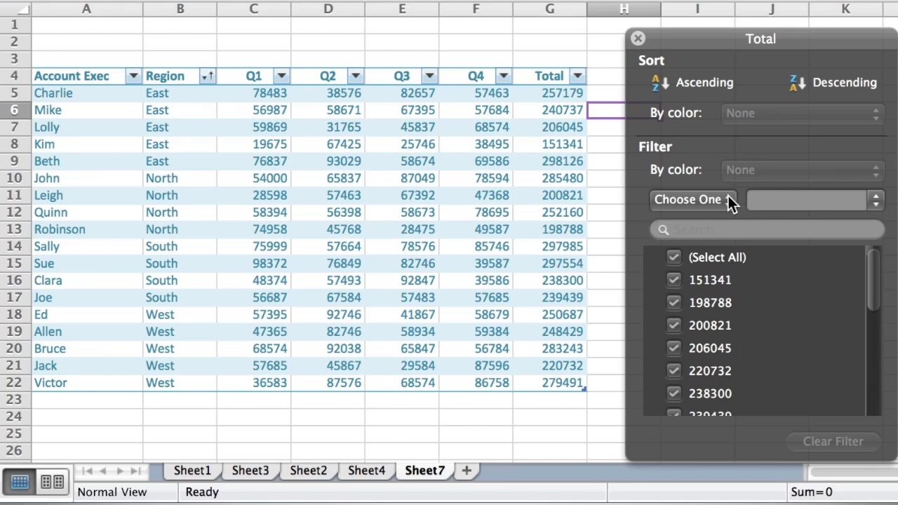
{"action": "left_click", "coordinate": [729, 201]}
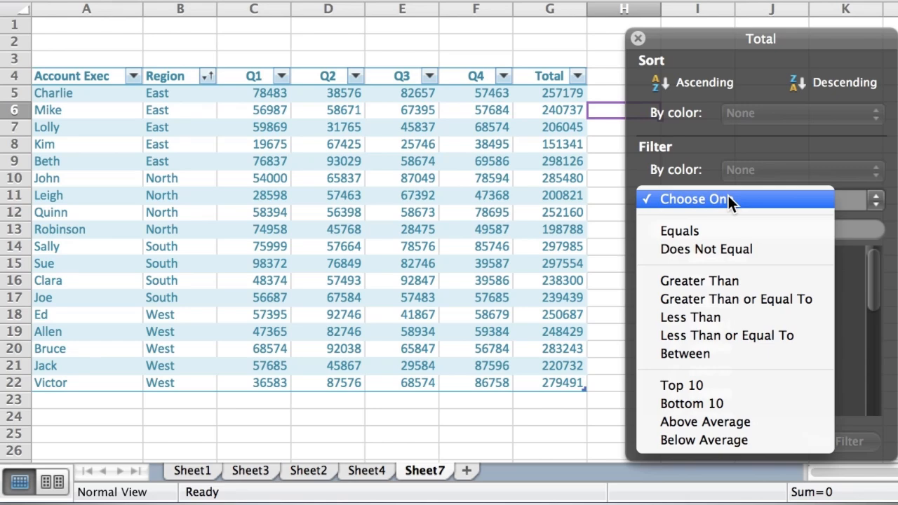
{"action": "left_click", "coordinate": [704, 385]}
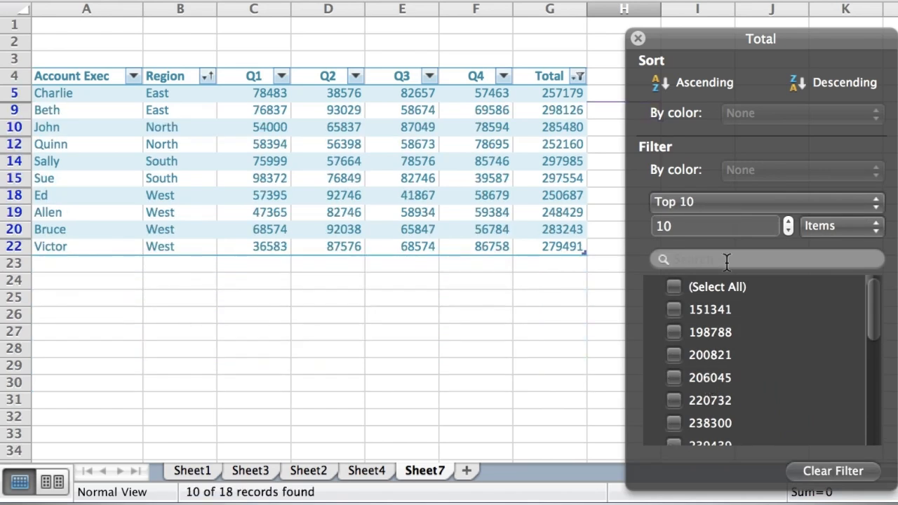
{"action": "left_click", "coordinate": [717, 224]}
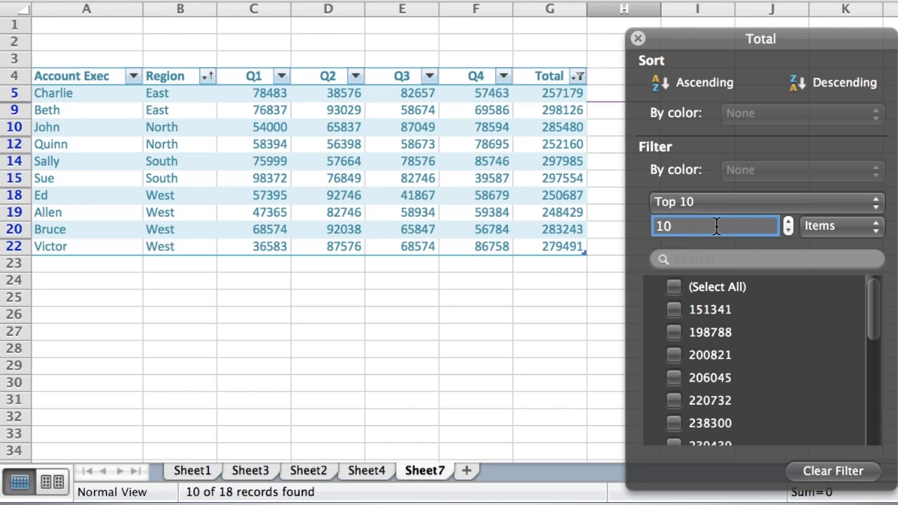
{"action": "key", "text": "BackSpace"}
{"action": "key", "text": "BackSpace"}
{"action": "type", "text": "5"}
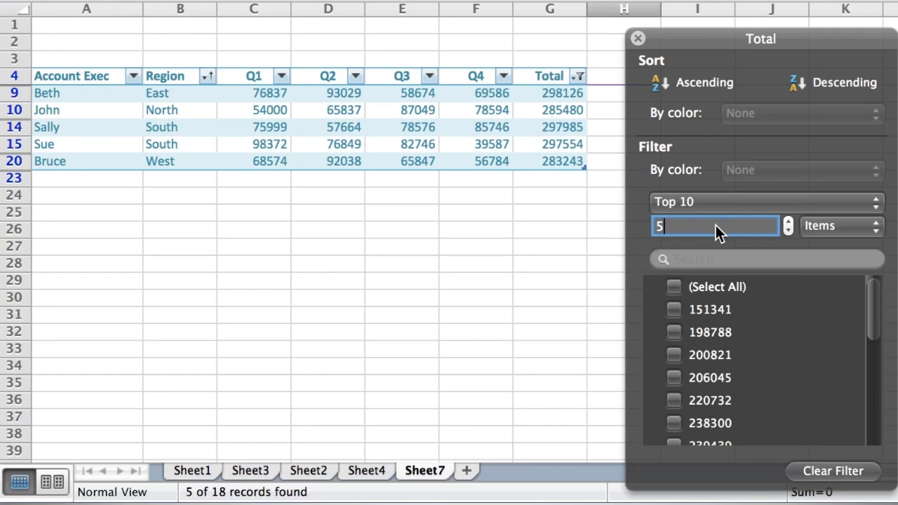
Step: Replace the Top 5 filter with Bottom 3 Totals, then clear the filter entirely
{"action": "left_click", "coordinate": [850, 477]}
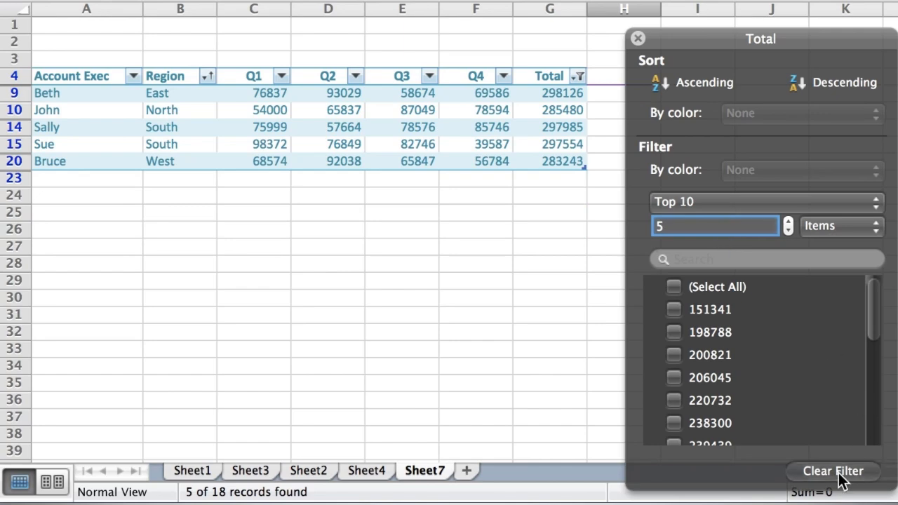
{"action": "left_click", "coordinate": [728, 200]}
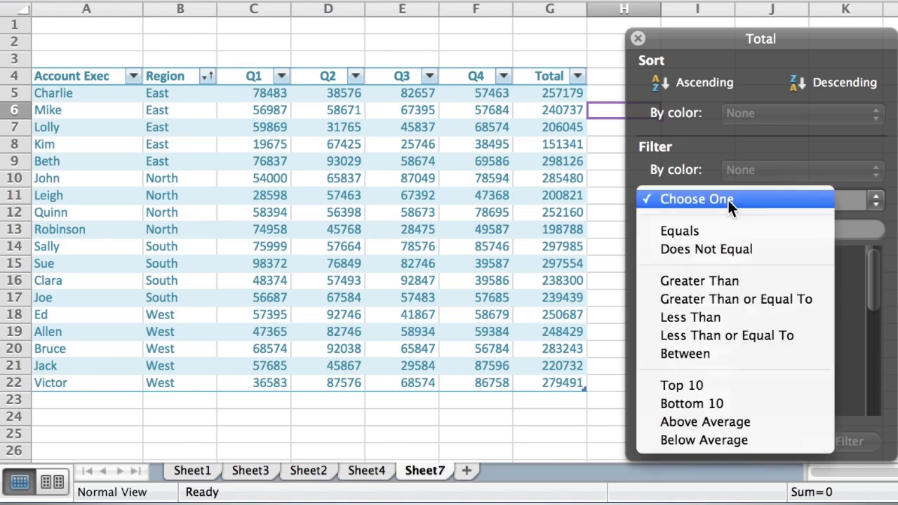
{"action": "left_click", "coordinate": [758, 409]}
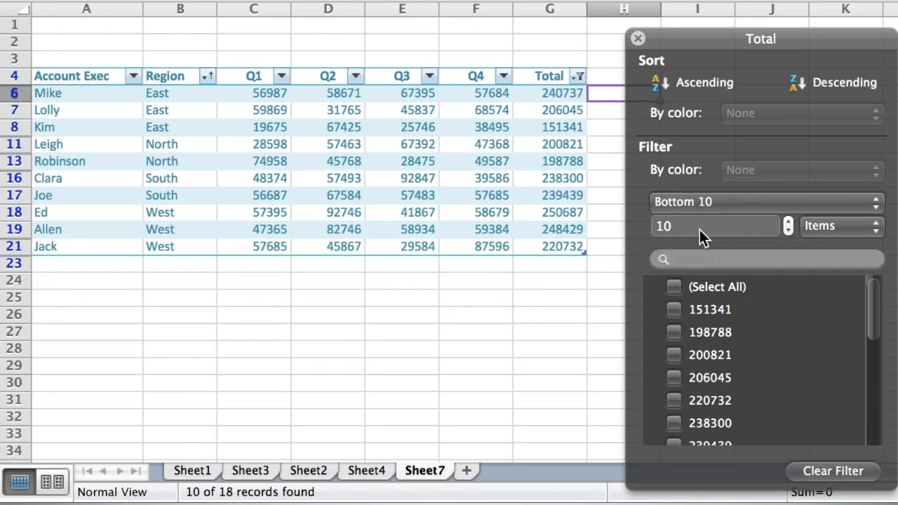
{"action": "left_click", "coordinate": [693, 231]}
{"action": "key", "text": "BackSpace"}
{"action": "key", "text": "BackSpace"}
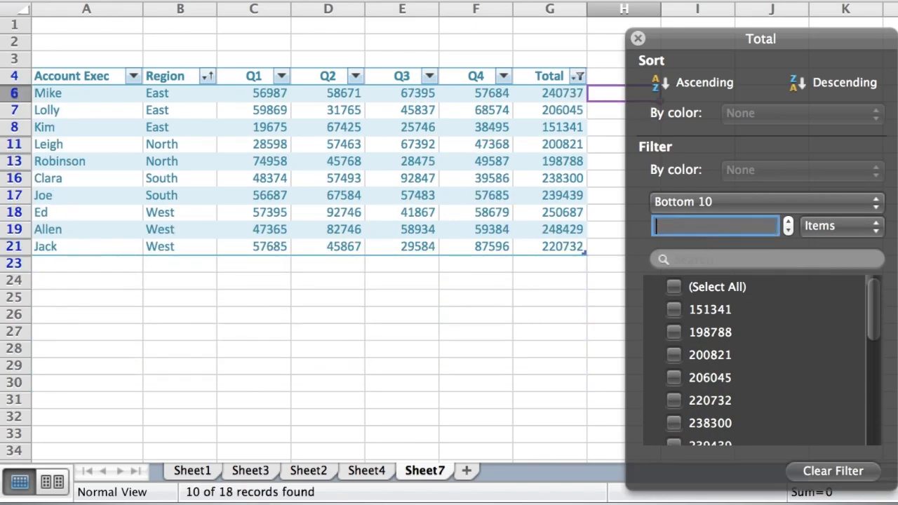
{"action": "type", "text": "3"}
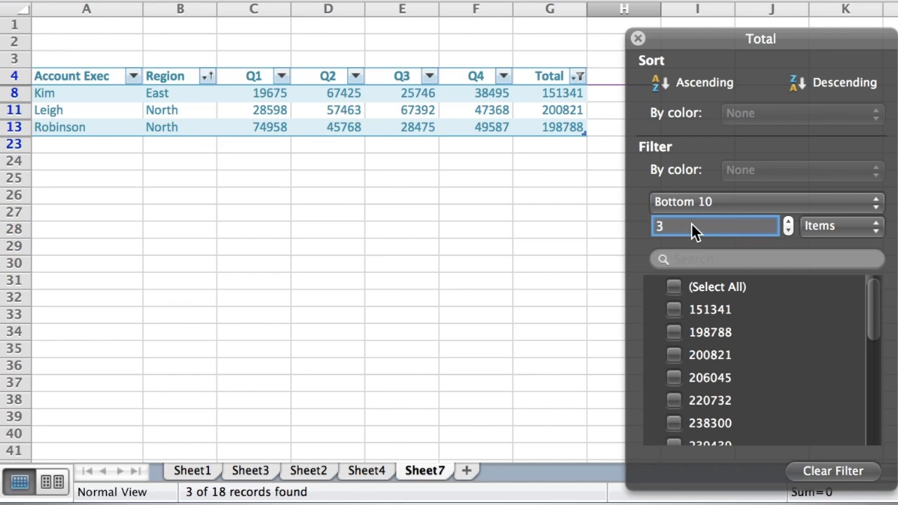
{"action": "left_click", "coordinate": [849, 478]}
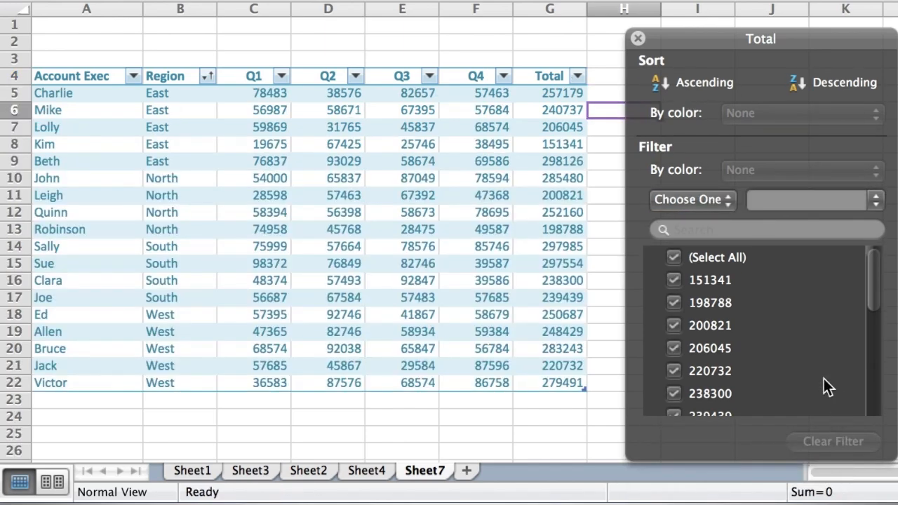
Step: Filter Total by Above Average, then switch the condition to Below Average
{"action": "left_click", "coordinate": [713, 203]}
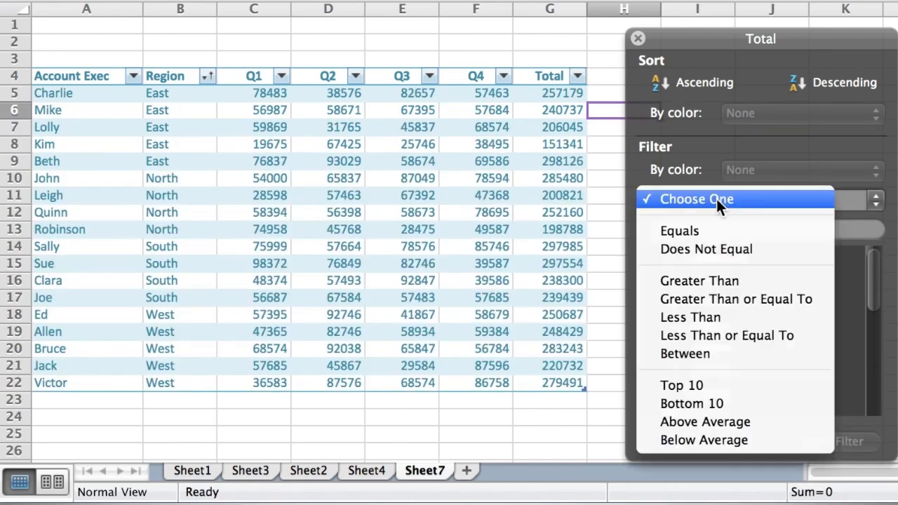
{"action": "left_click", "coordinate": [734, 422]}
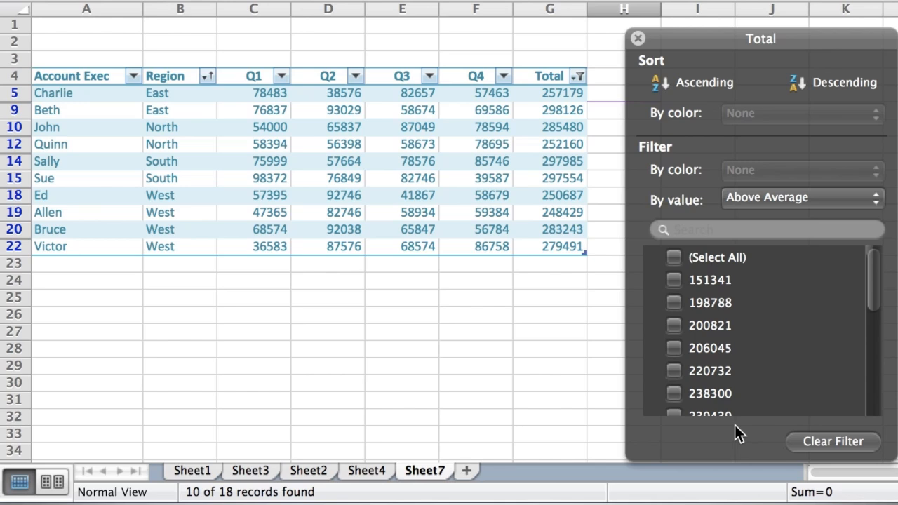
{"action": "left_click", "coordinate": [851, 199]}
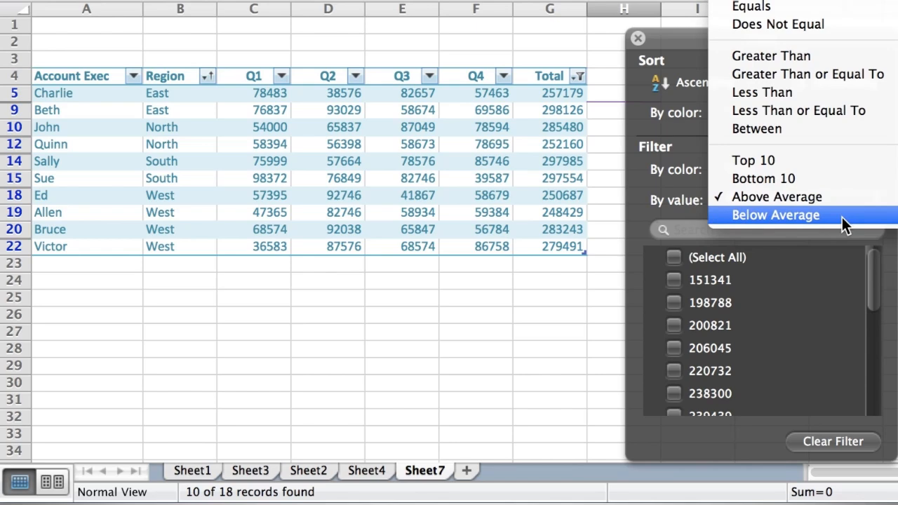
{"action": "left_click", "coordinate": [842, 217]}
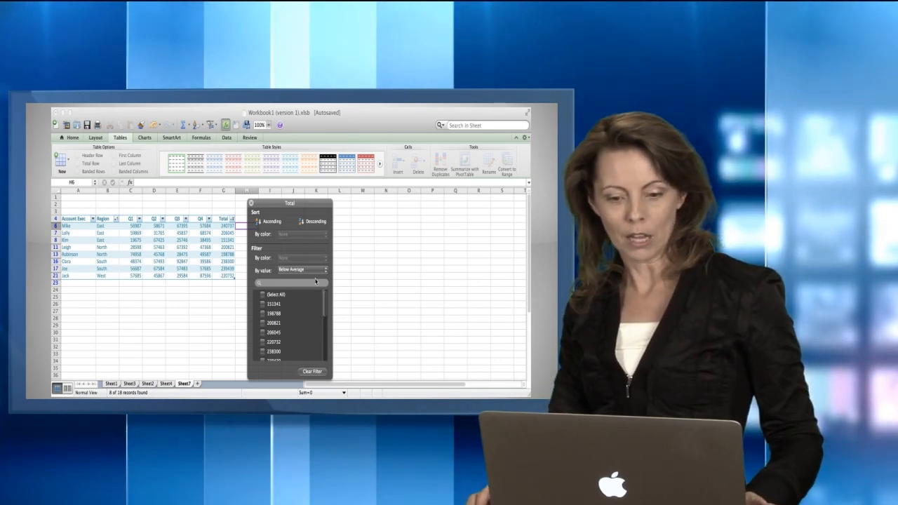
Step: Clear the Below Average condition from the Total column's filter so every row reappears
{"action": "left_click", "coordinate": [313, 371]}
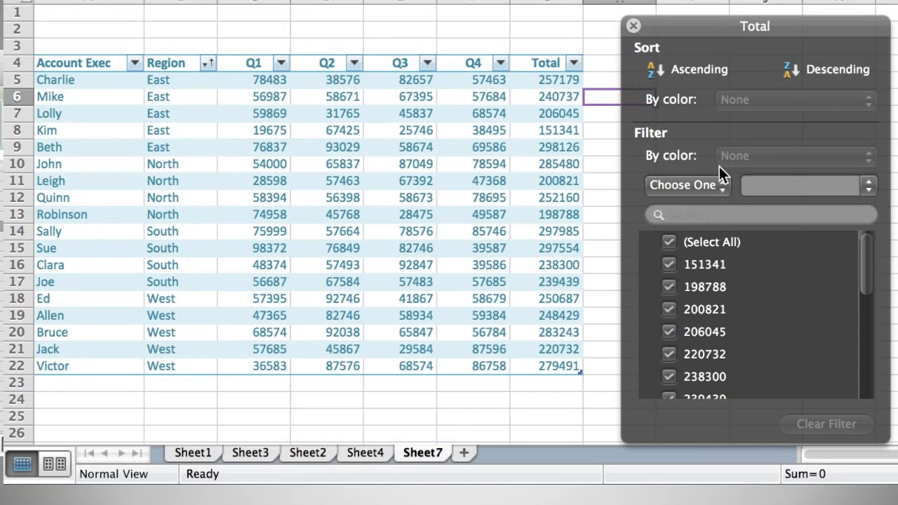
Step: Set the Total filter condition to Greater Than 250000
{"action": "left_click", "coordinate": [714, 185]}
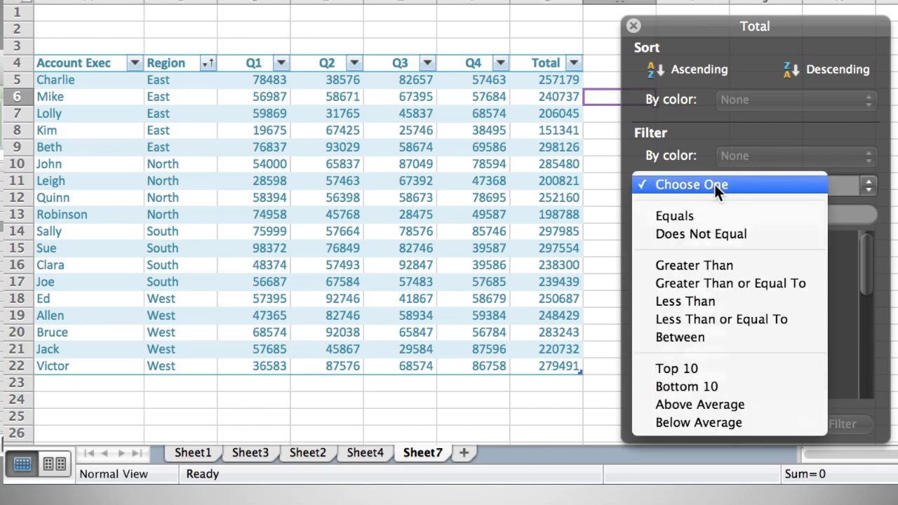
{"action": "left_click", "coordinate": [728, 265]}
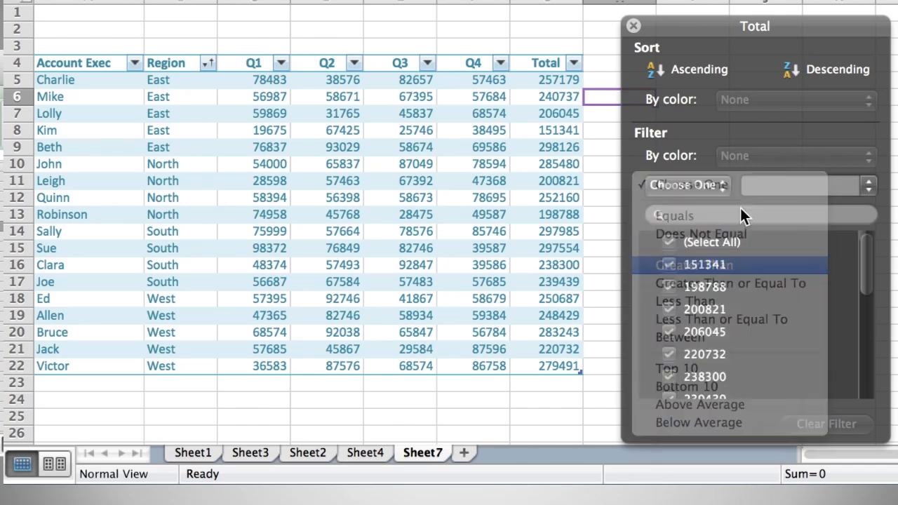
{"action": "type", "text": "2"}
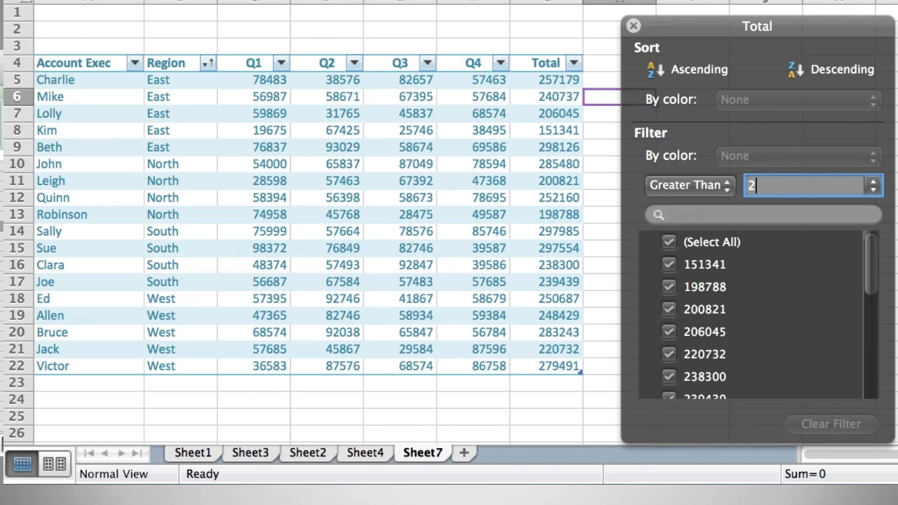
{"action": "type", "text": "50000"}
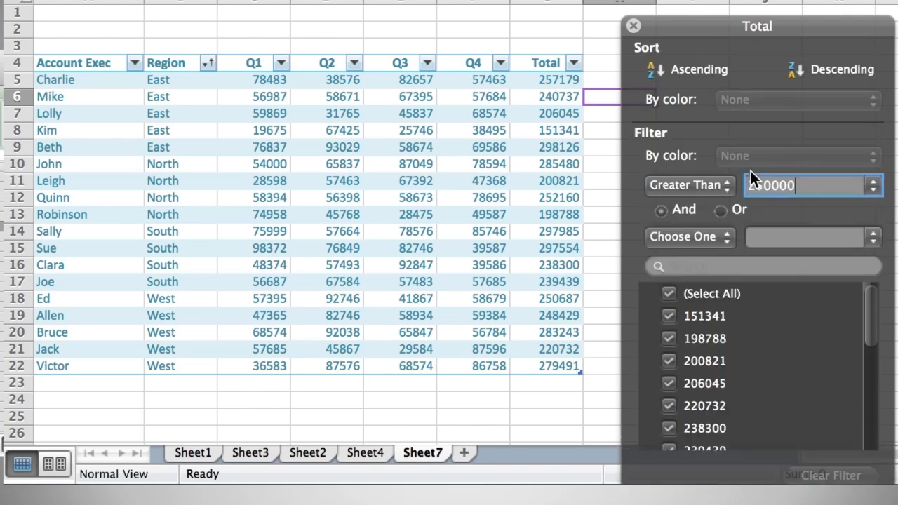